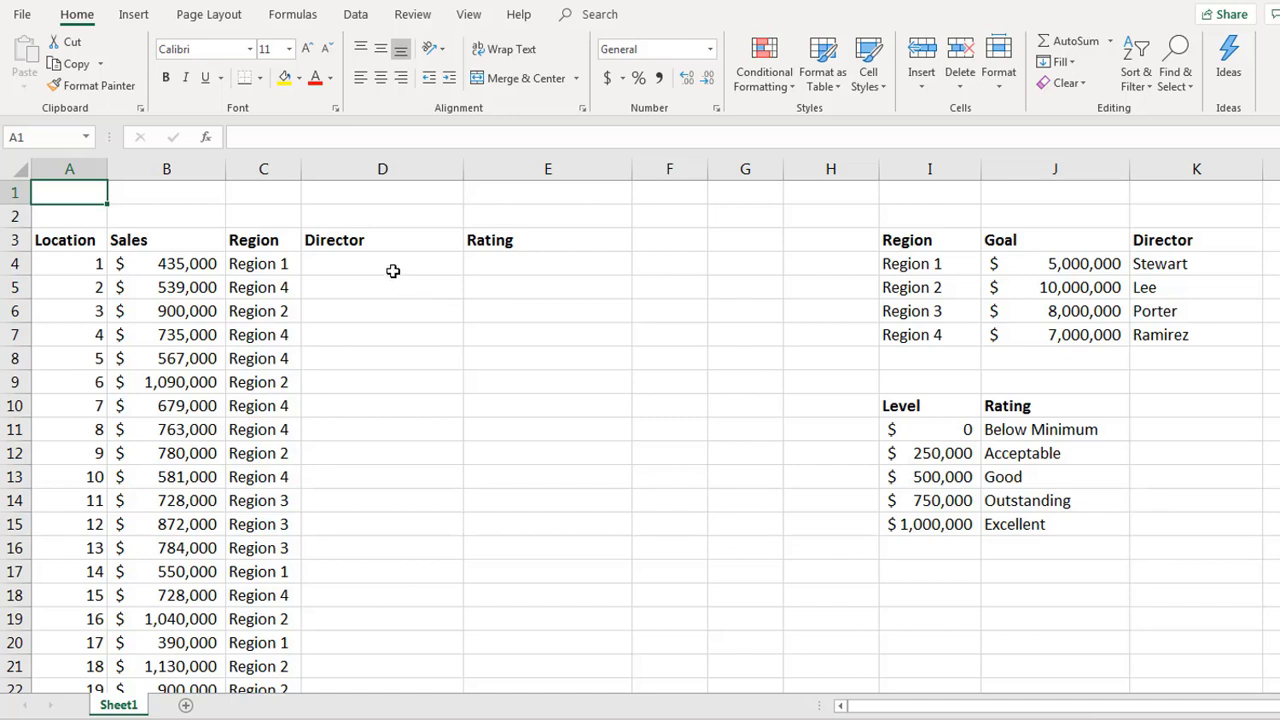
- Begin a VLOOKUP formula in D4 with C4 as the lookup value and the absolute range $I$4:$K$7 as the table array
click(386, 264)
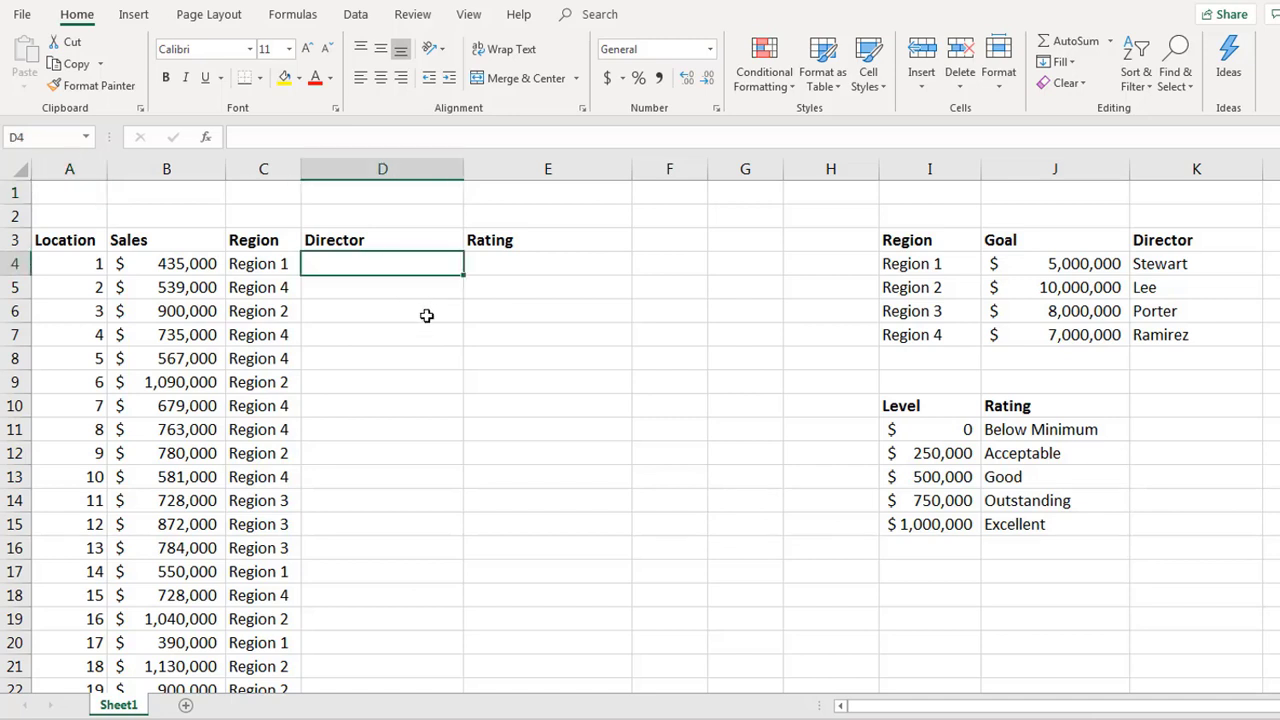
text(=vlook)
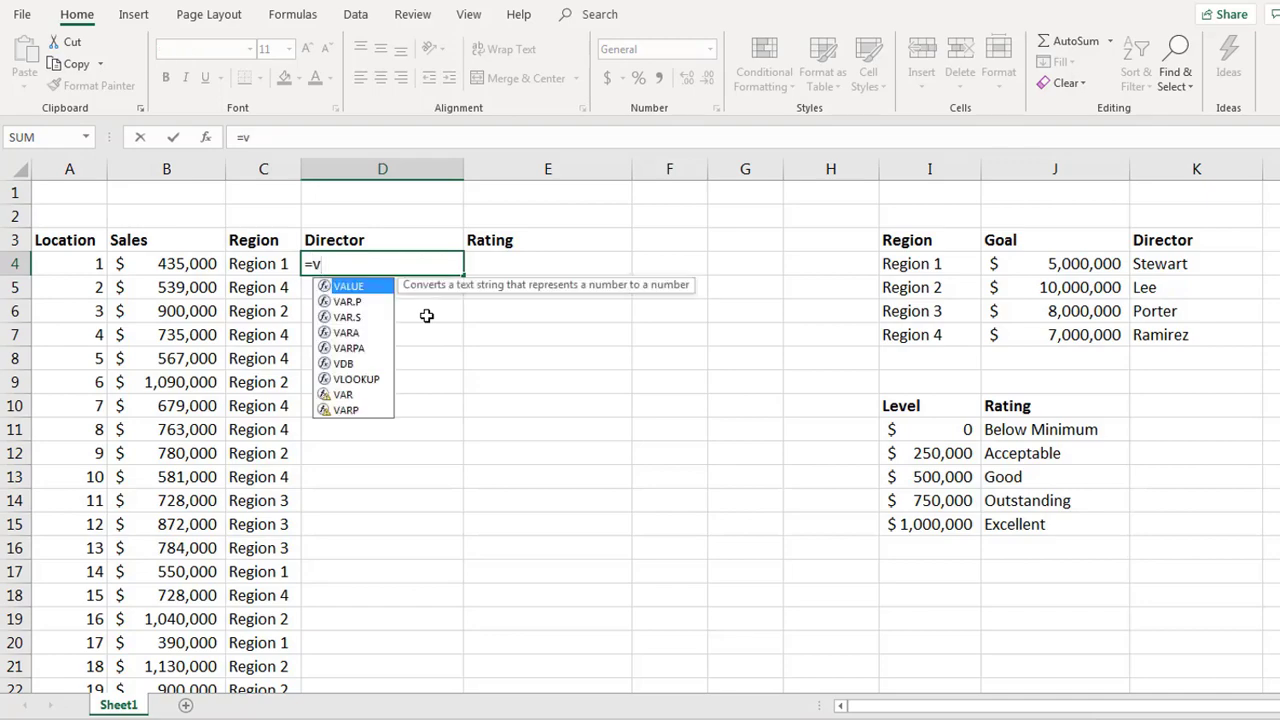
text(up()
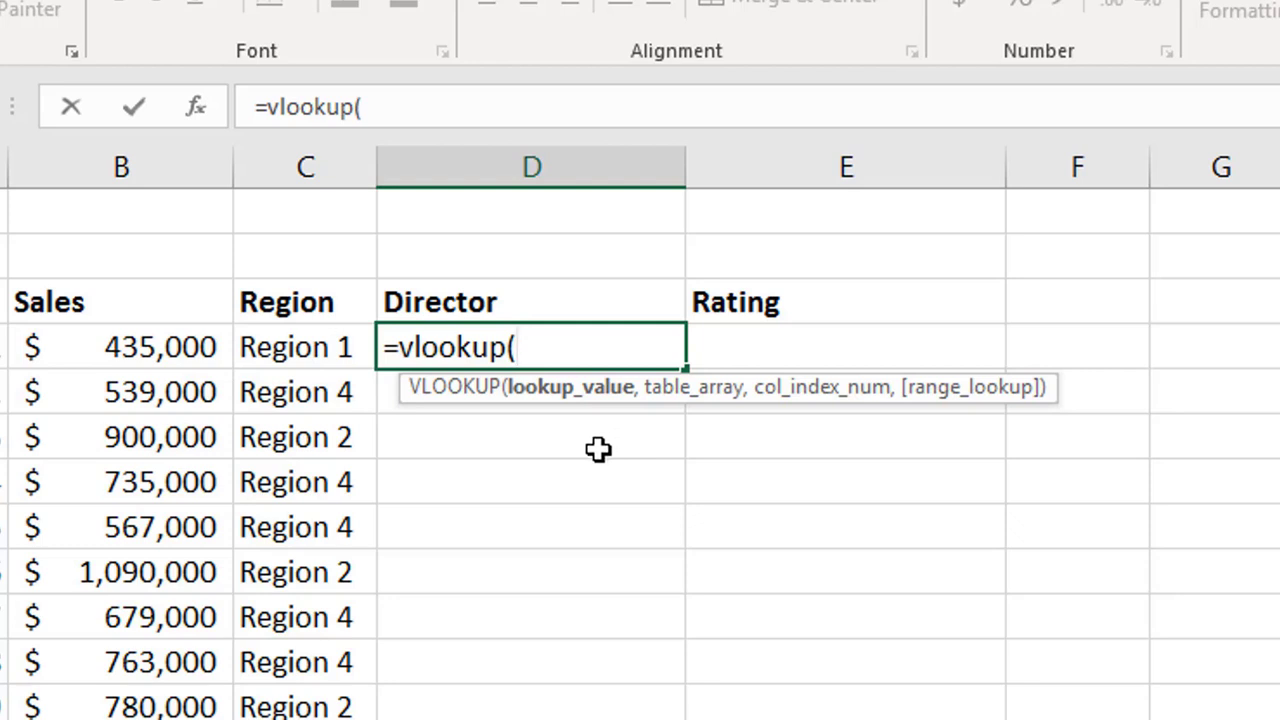
click(303, 350)
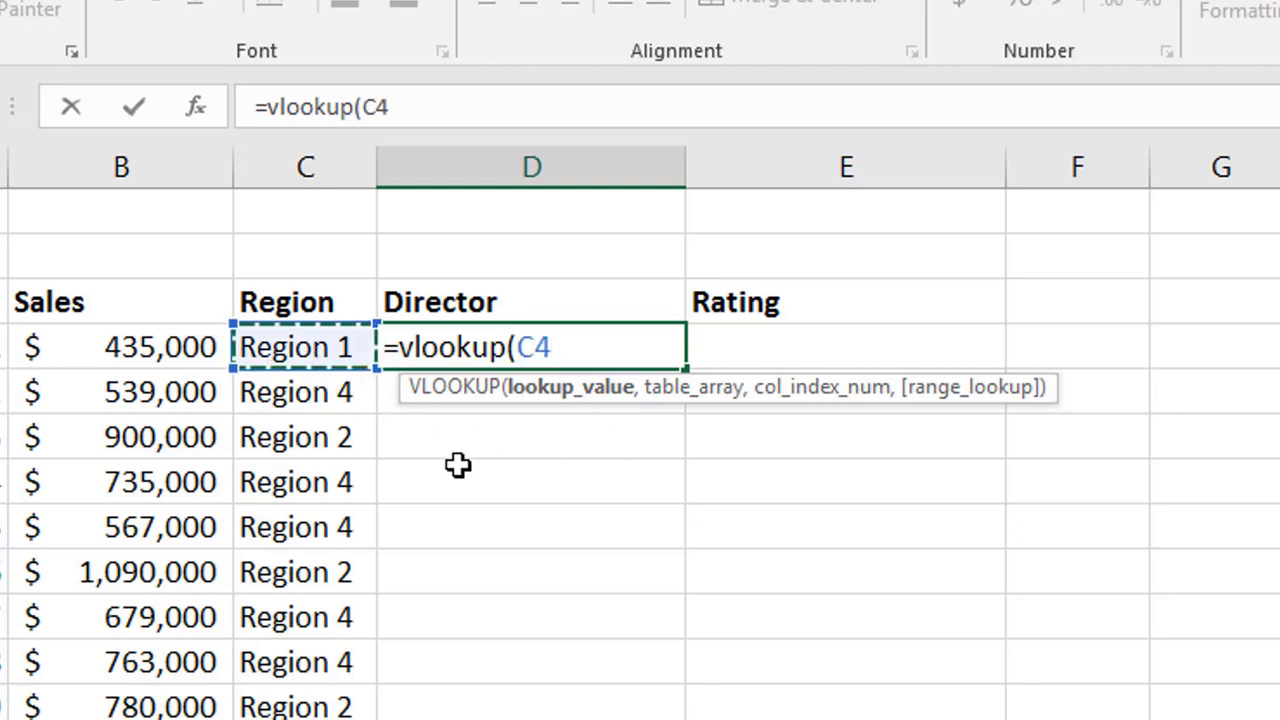
text(,)
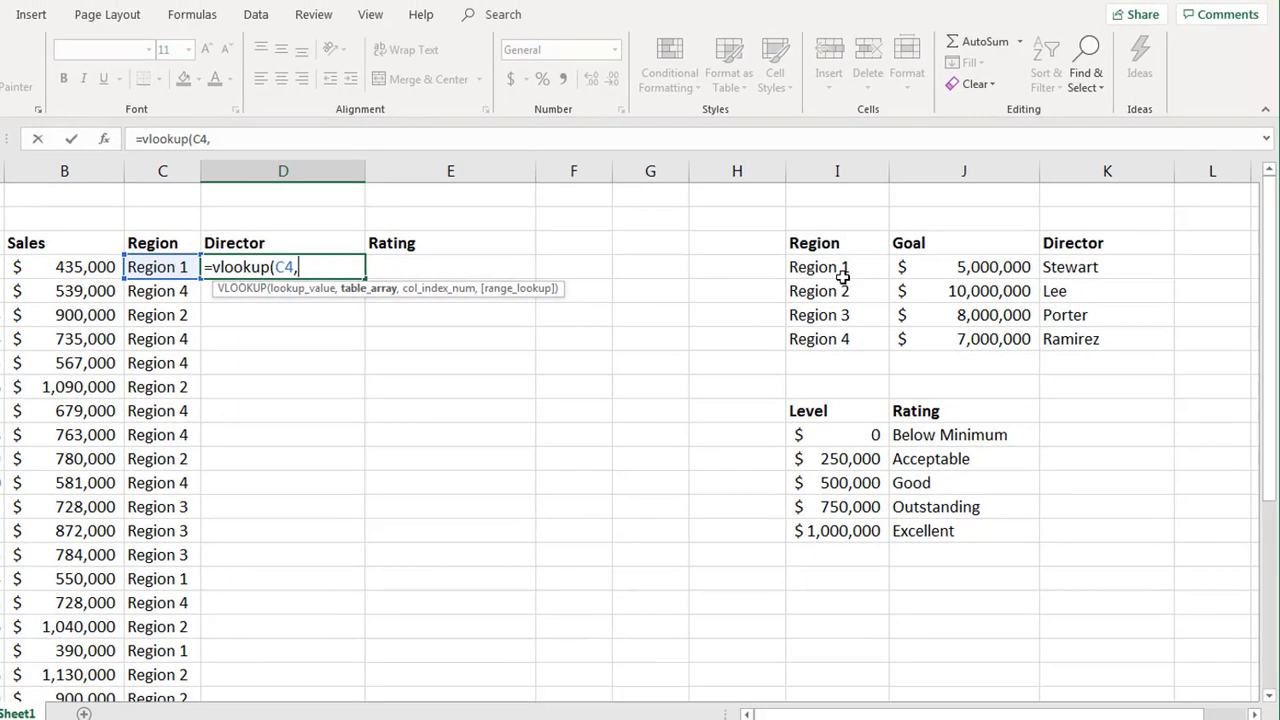
drag(837, 270, 1086, 340)
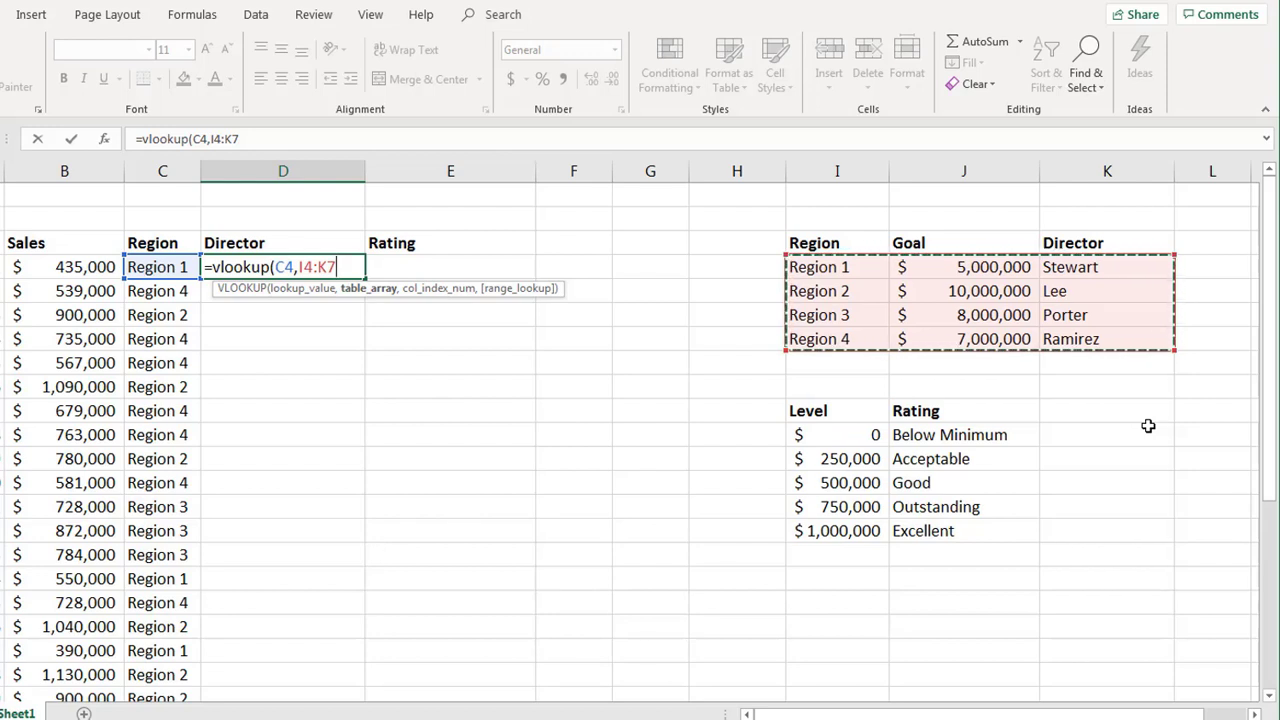
key(F4)
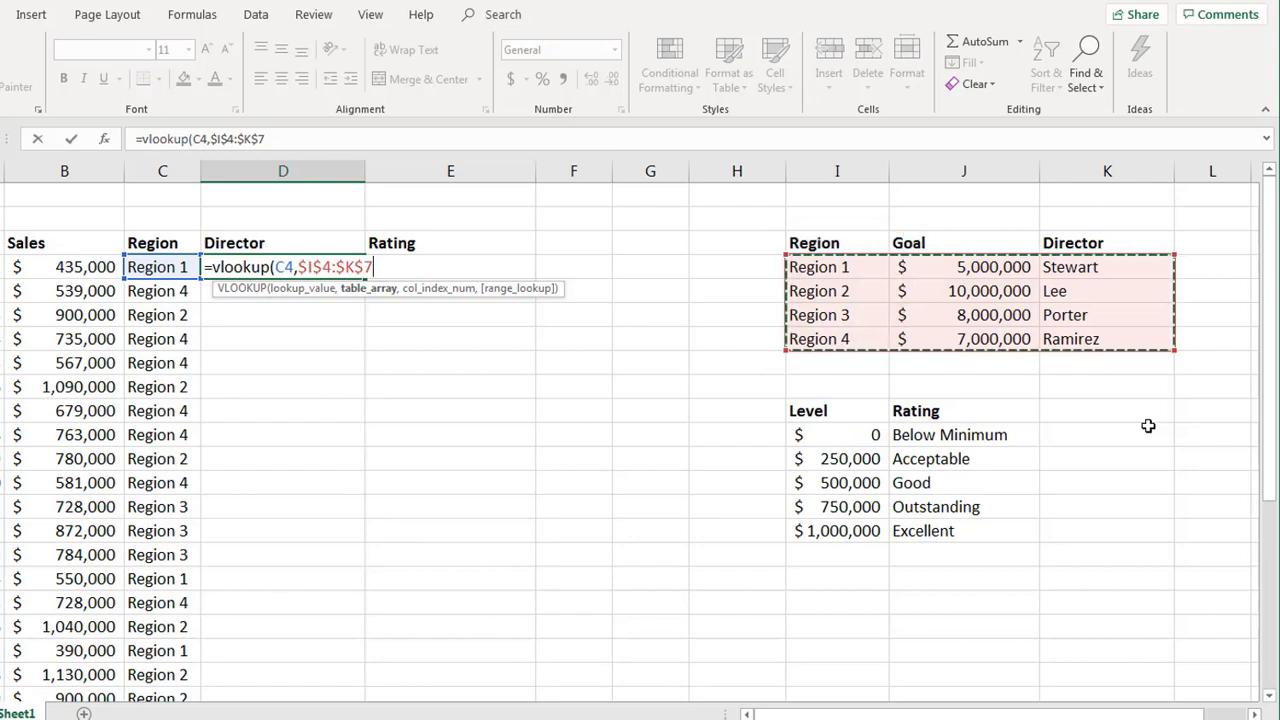
text(,)
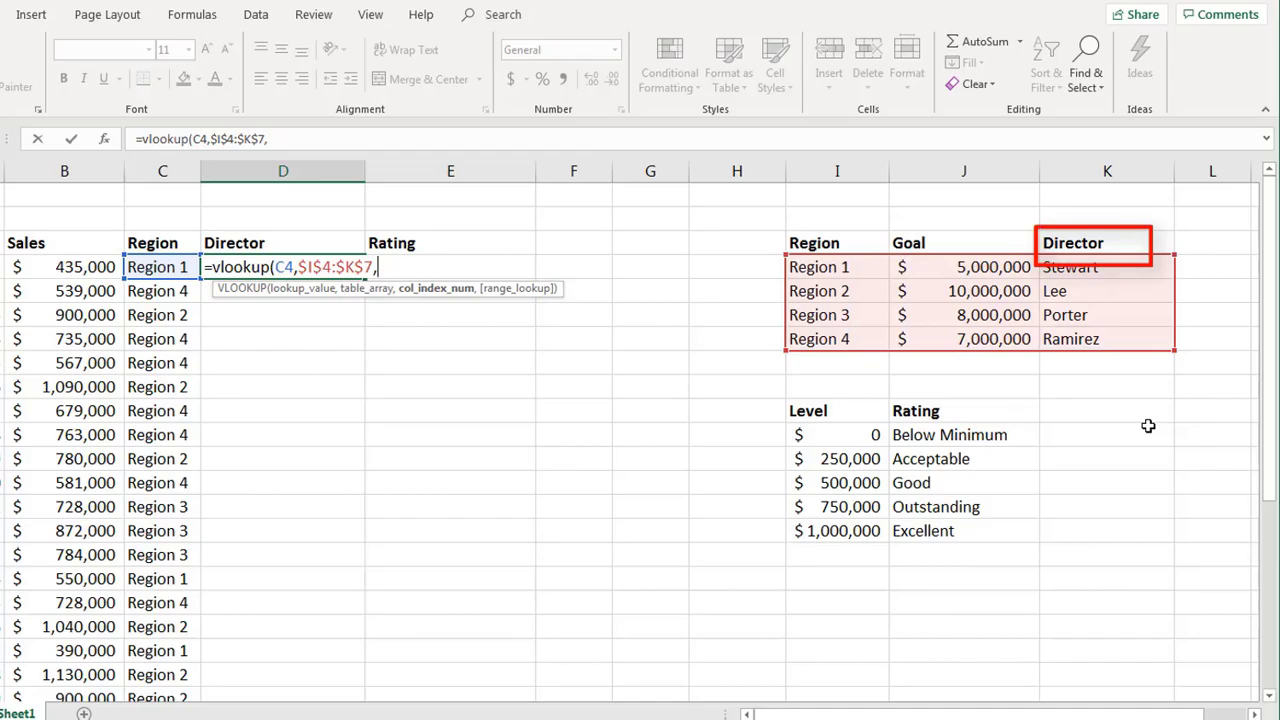
- Complete the D4 VLOOKUP with column index 3 and FALSE for exact match, and fill it down the Director column
text(3)
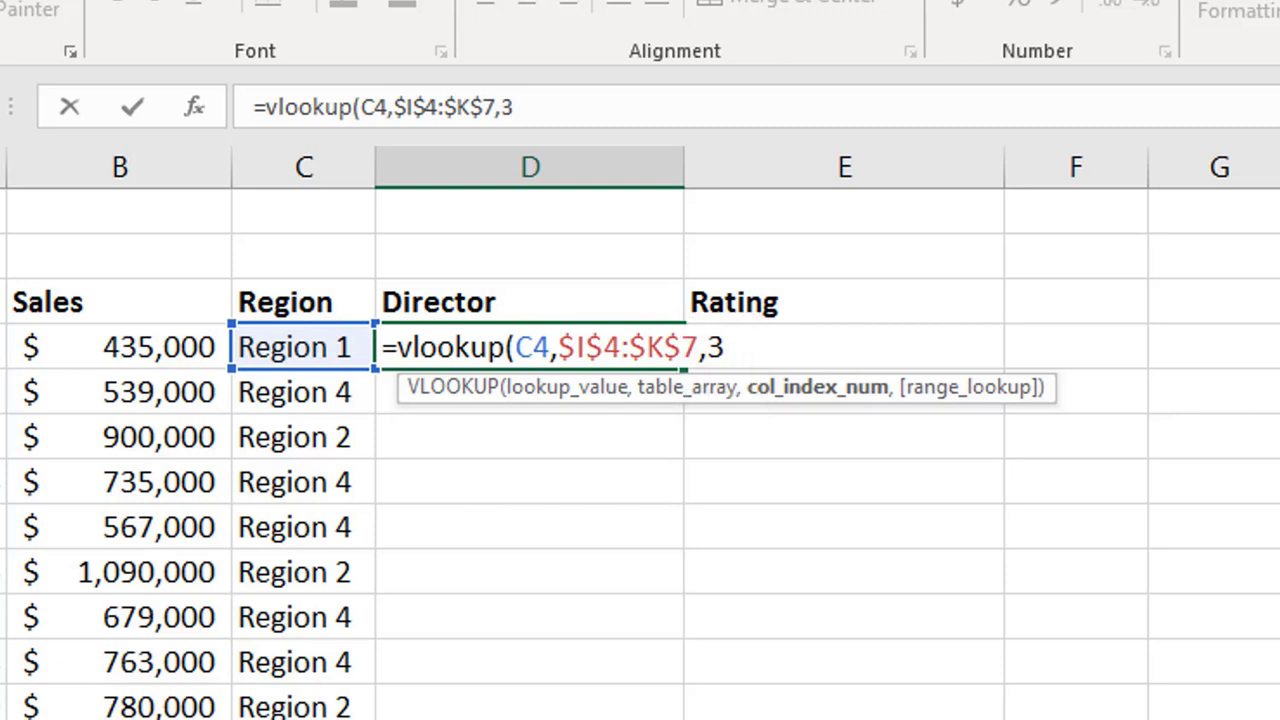
text(,)
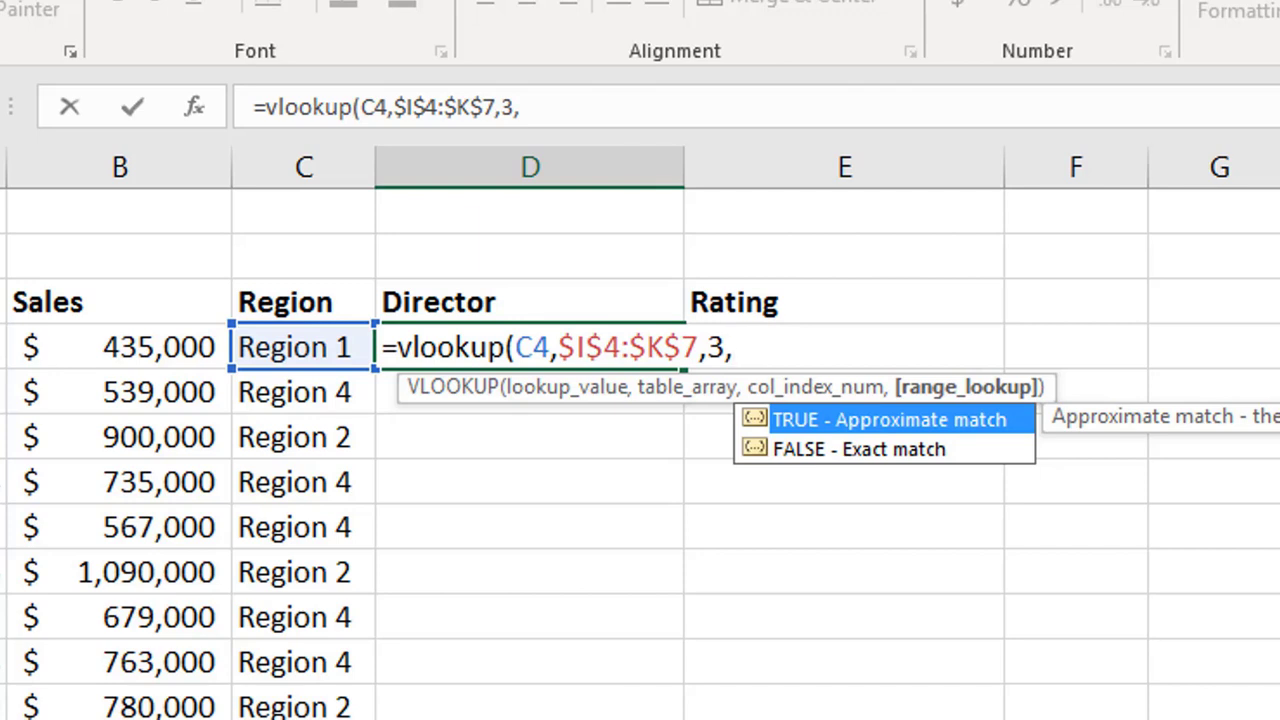
text(false)
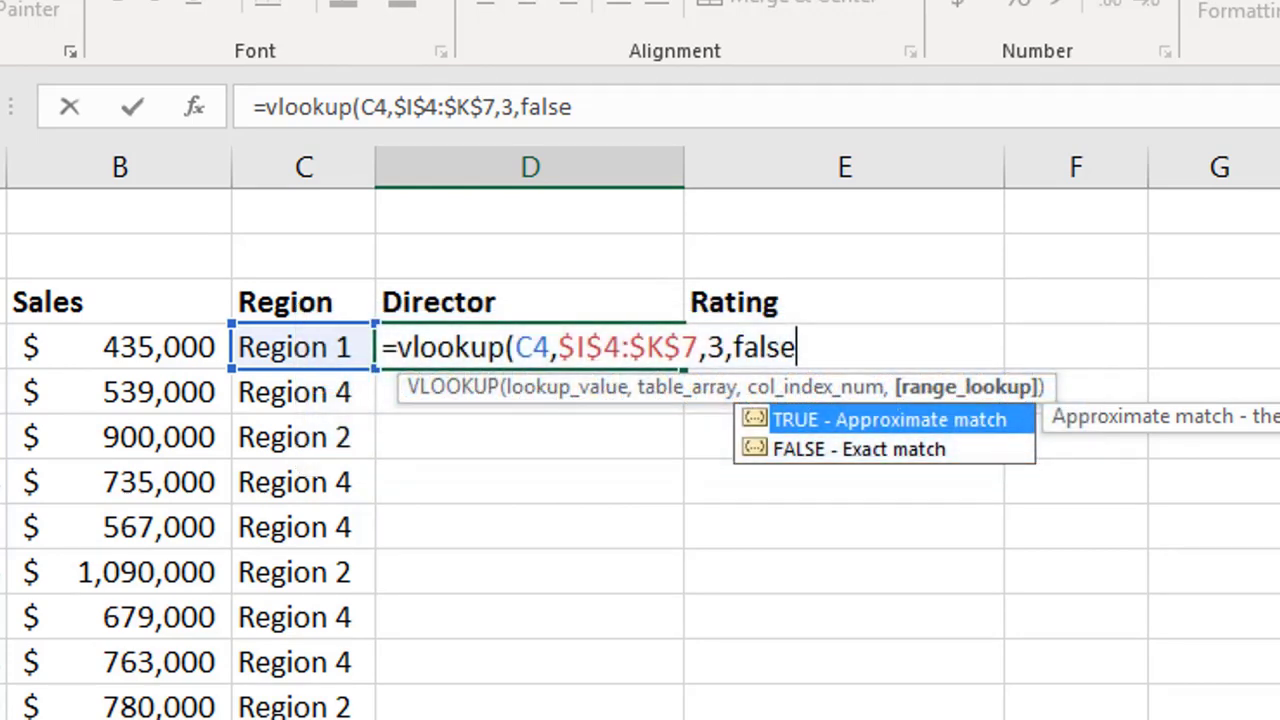
text())
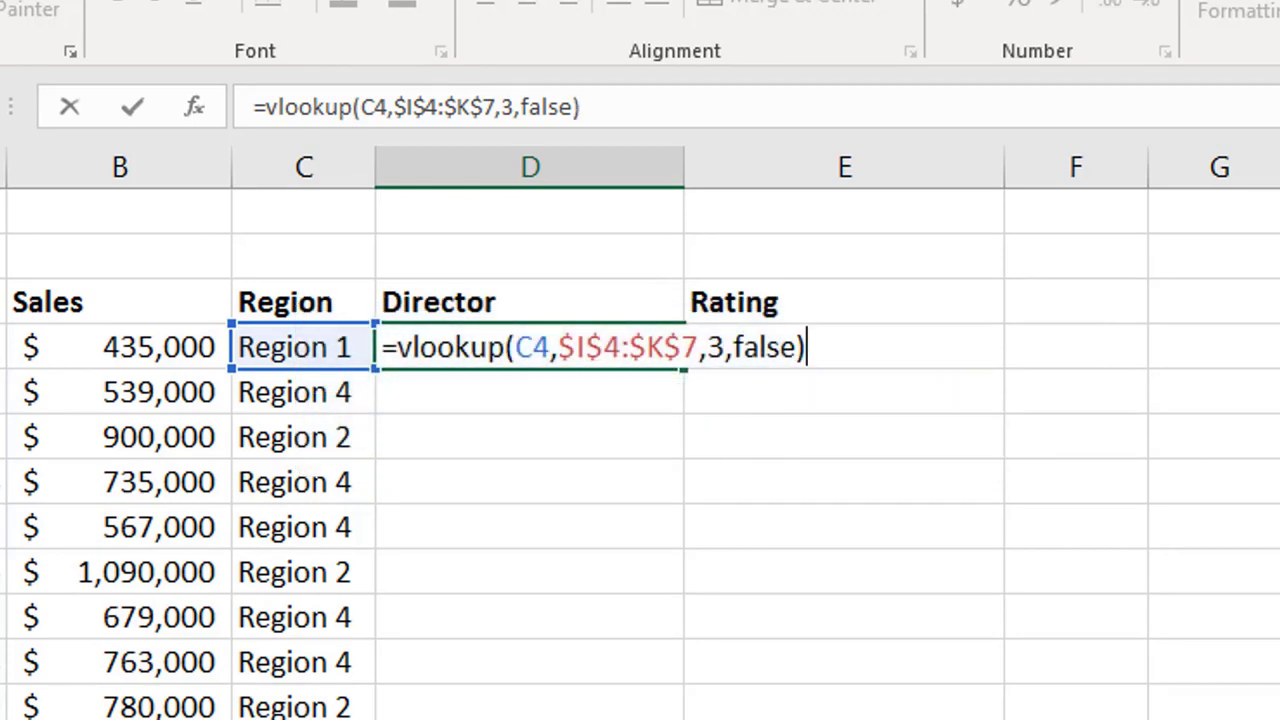
key(ctrl+Return)
key(Return)
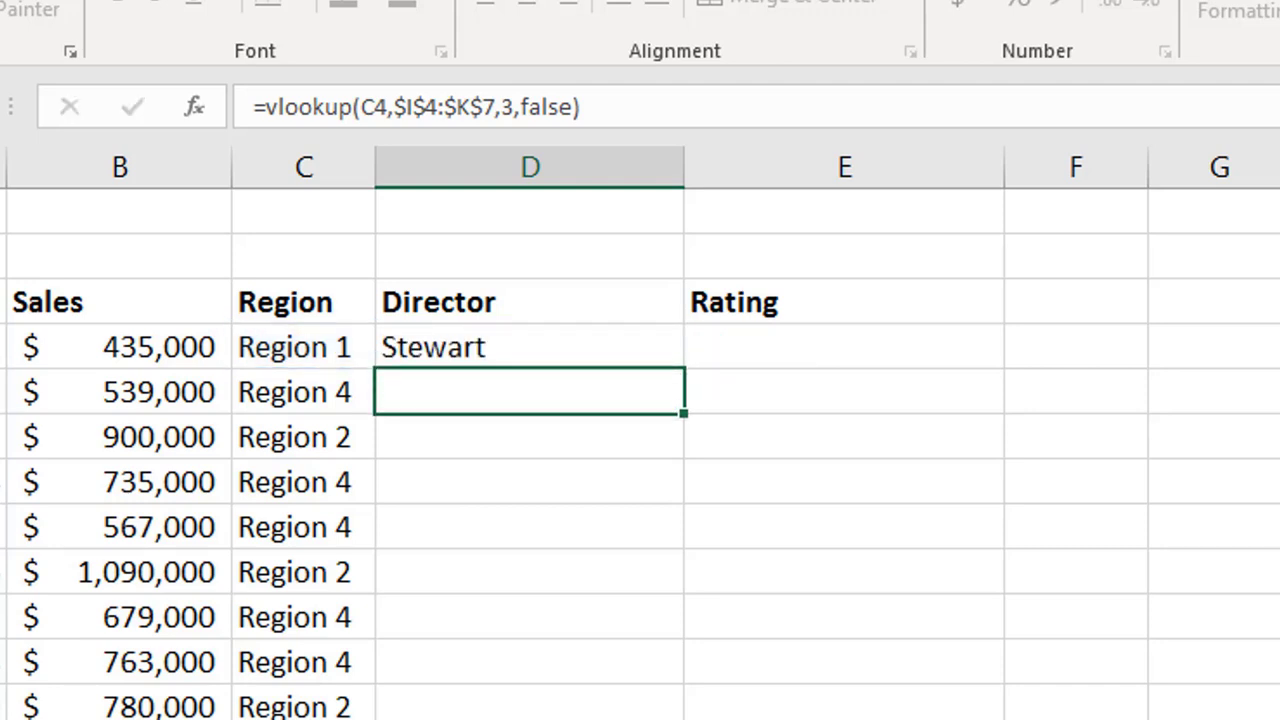
click(600, 346)
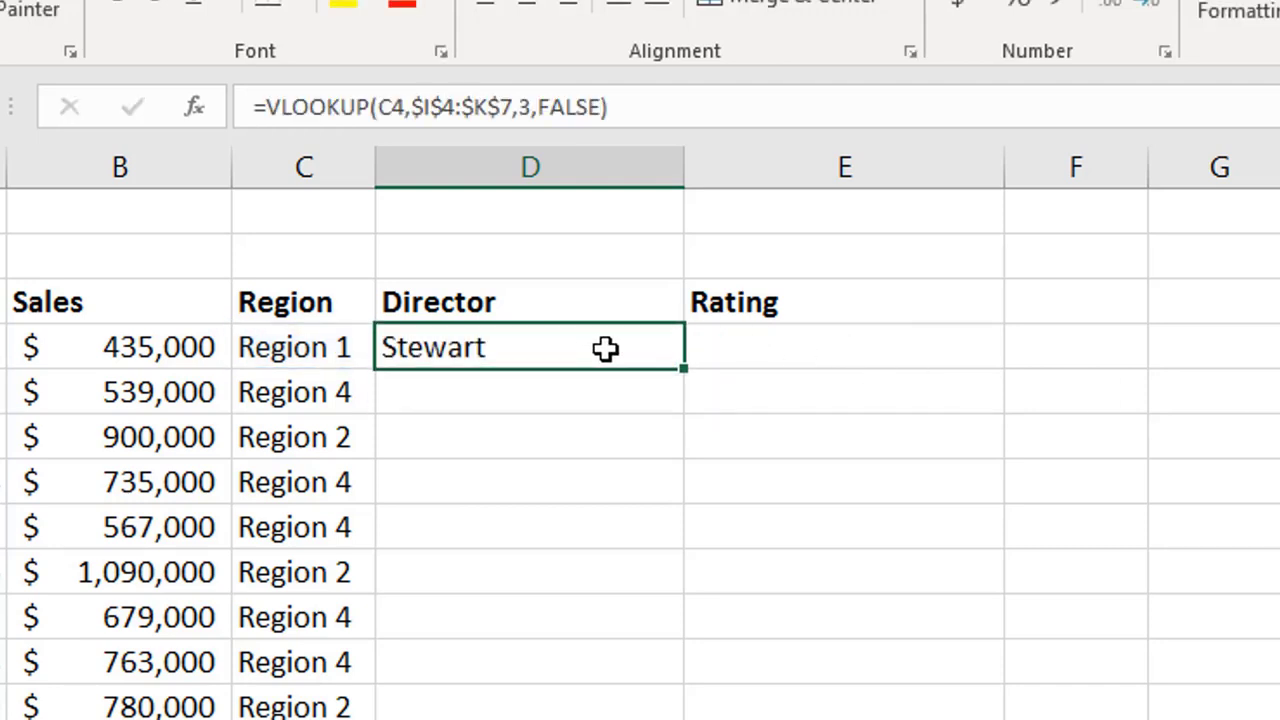
double_click(685, 370)
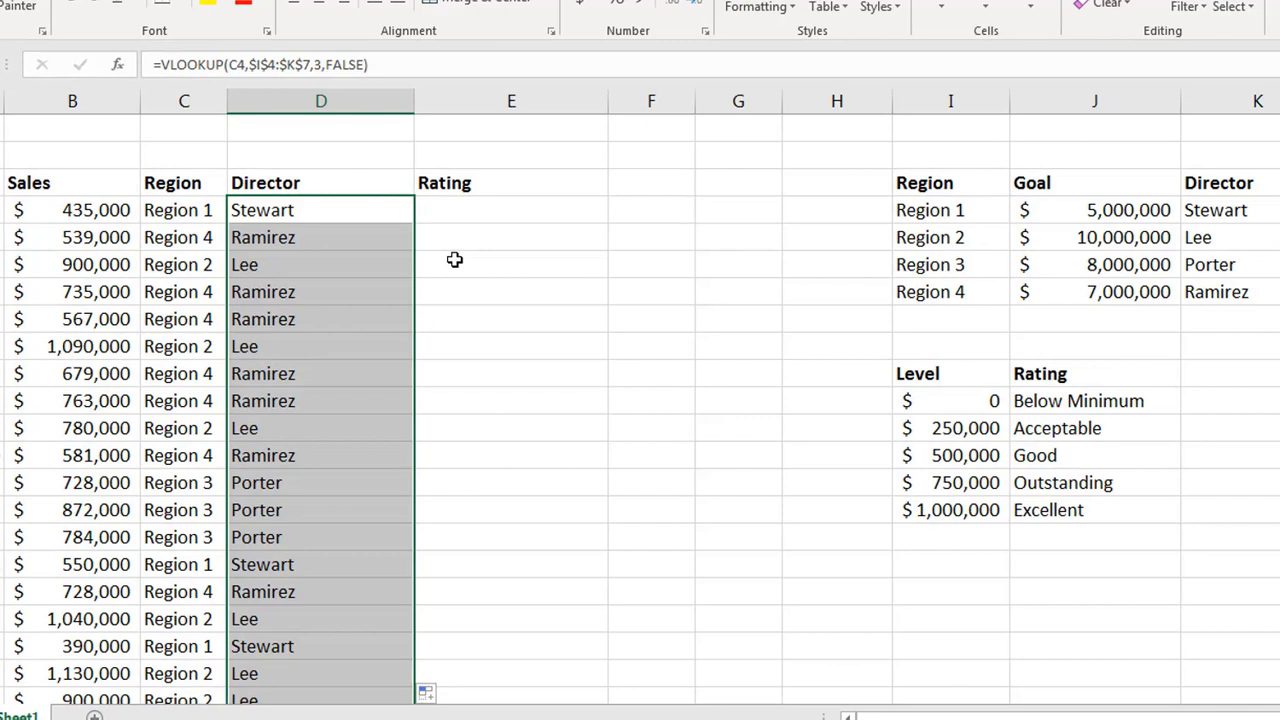
- Begin a VLOOKUP formula in E4 with lookup value B4, absolute table array $I$11:$J$15 and column index 2
click(457, 210)
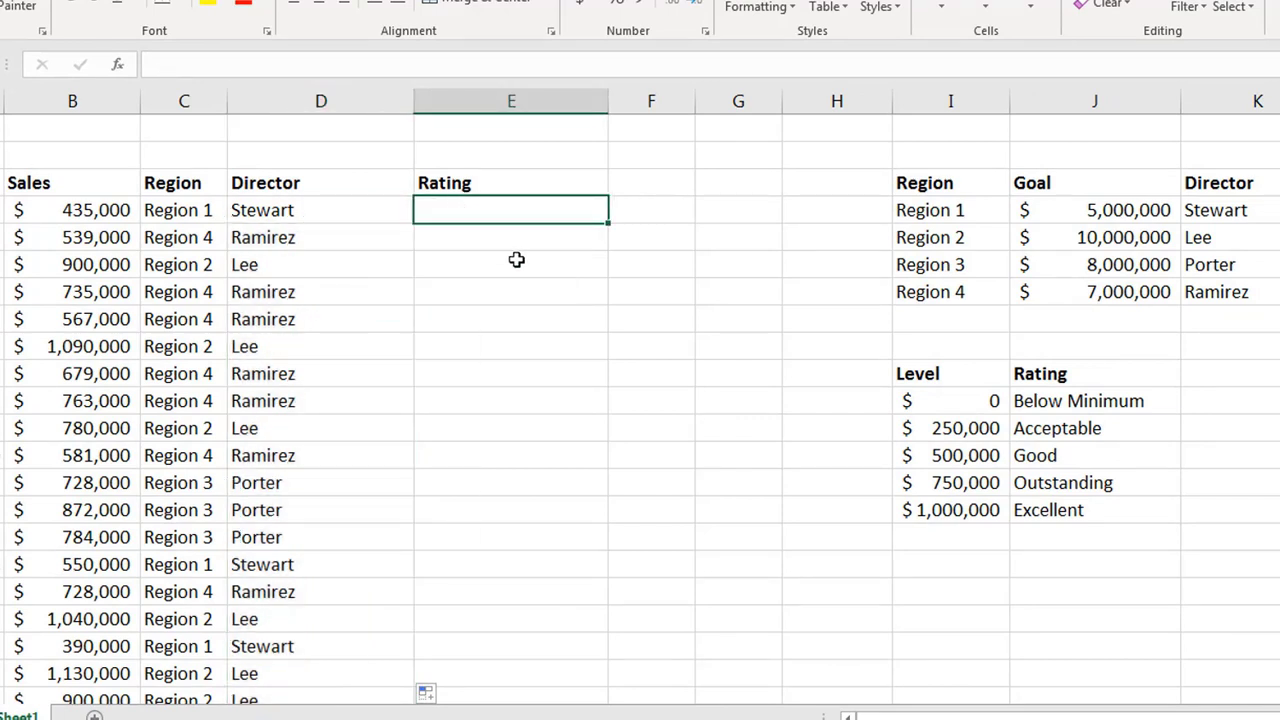
text(=vlook)
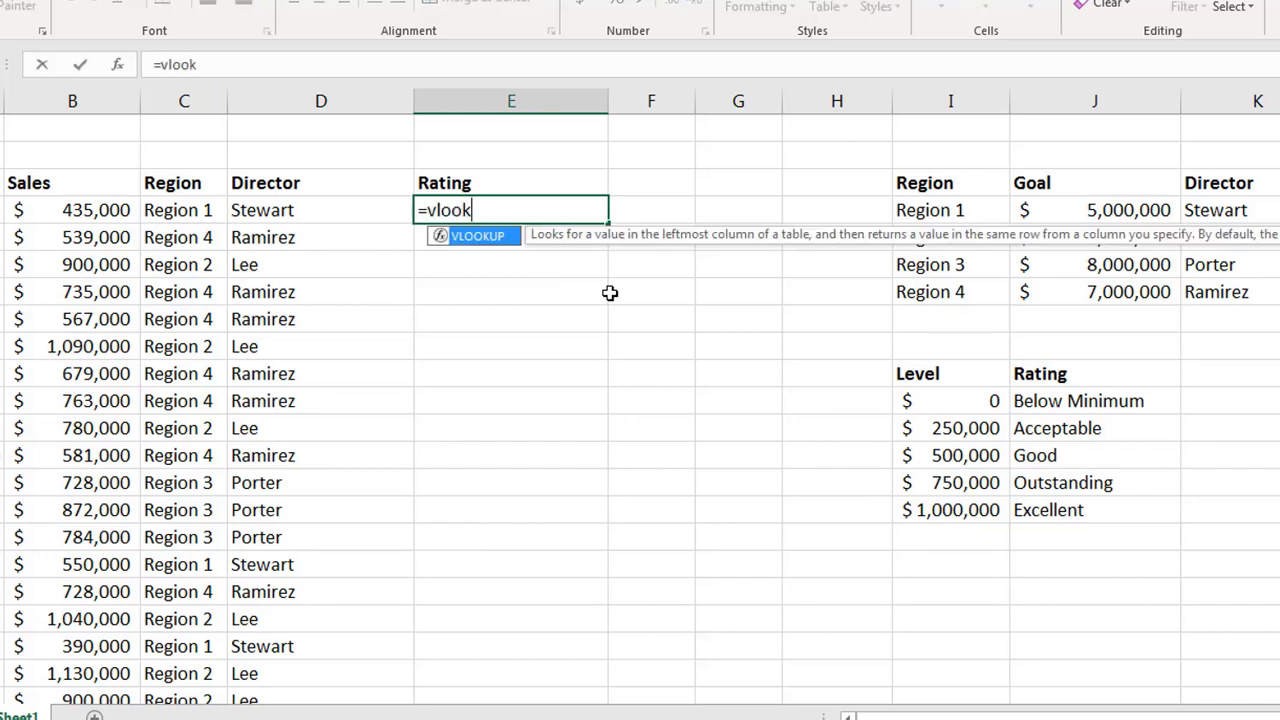
text(up()
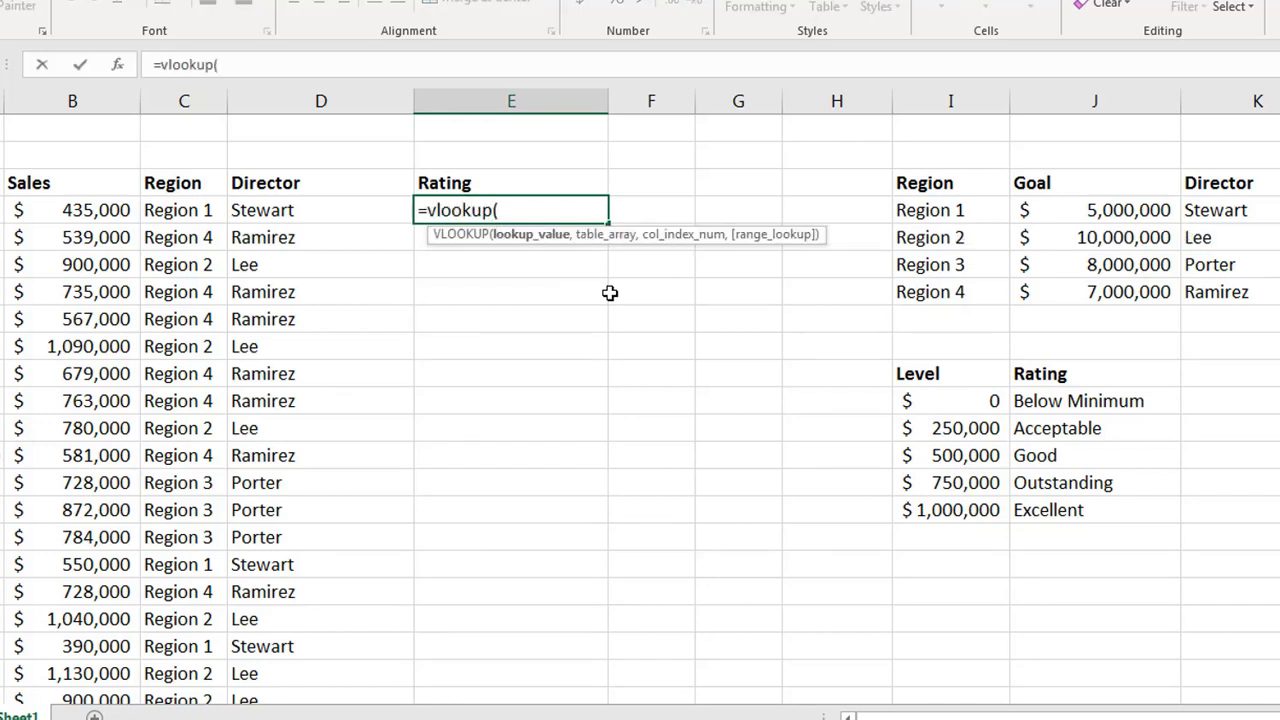
click(73, 211)
text(,)
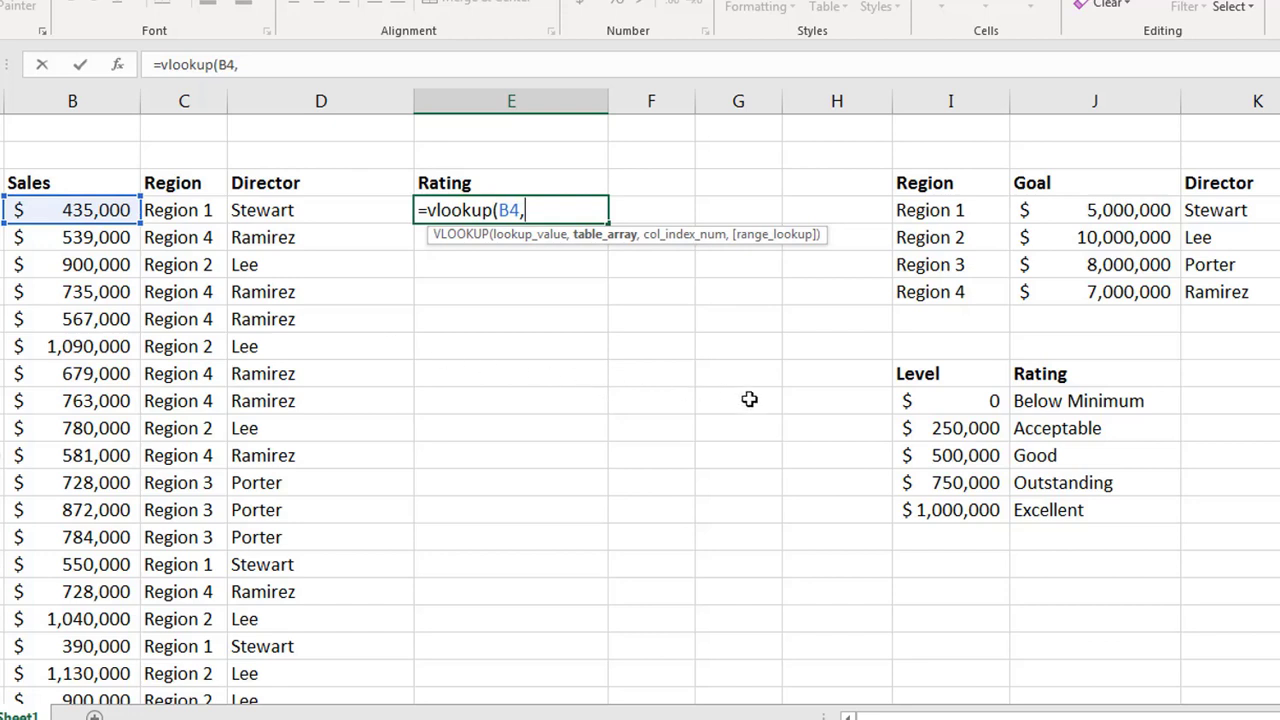
drag(920, 400, 1082, 515)
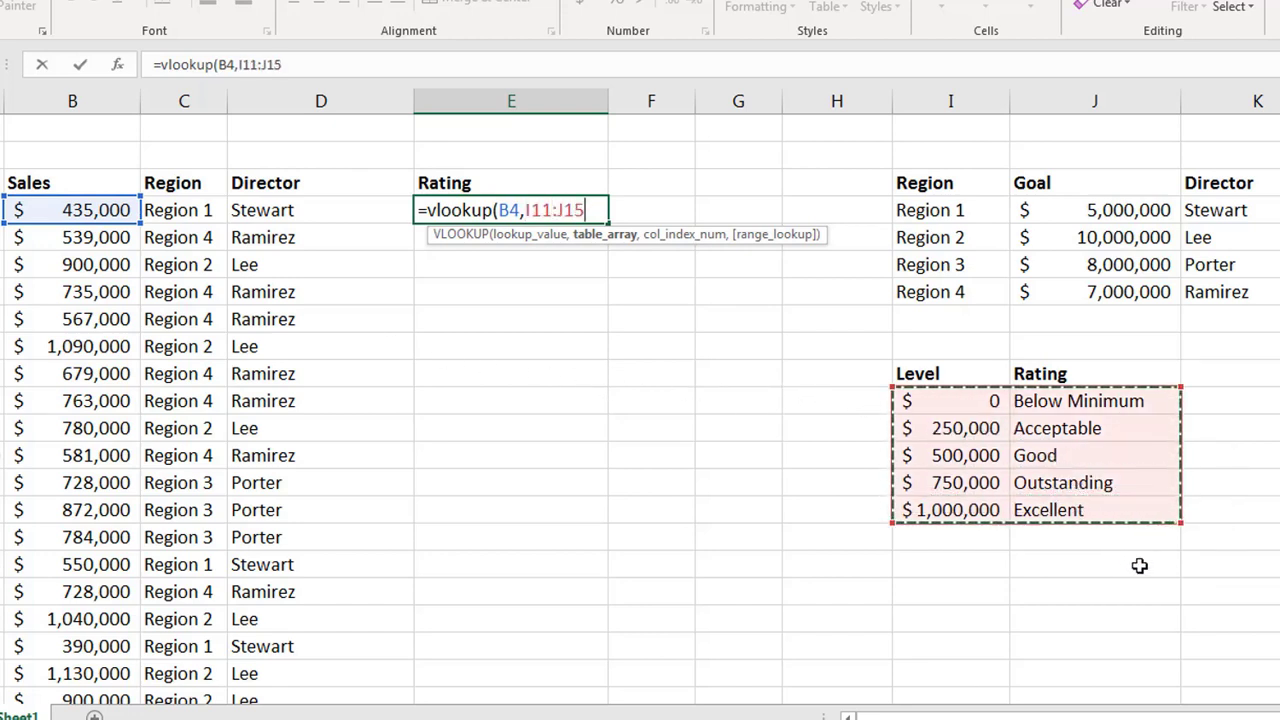
key(F4)
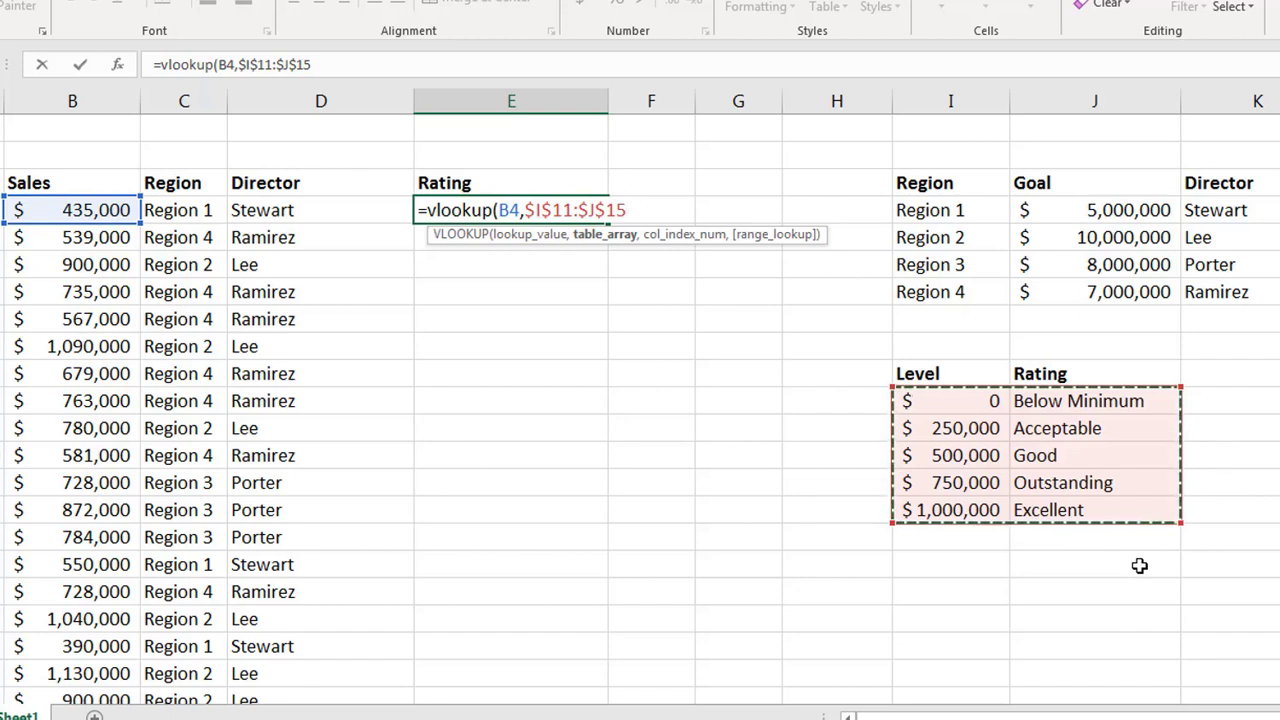
text(,)
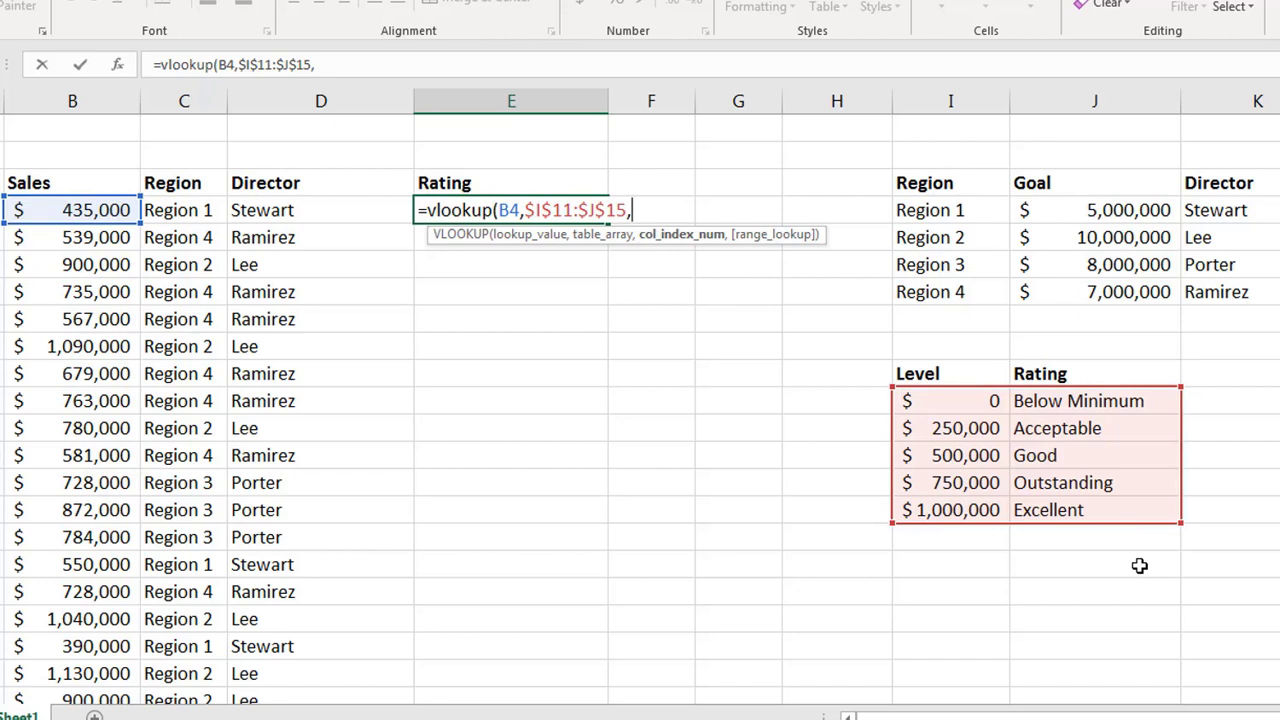
text(2)
text(,)
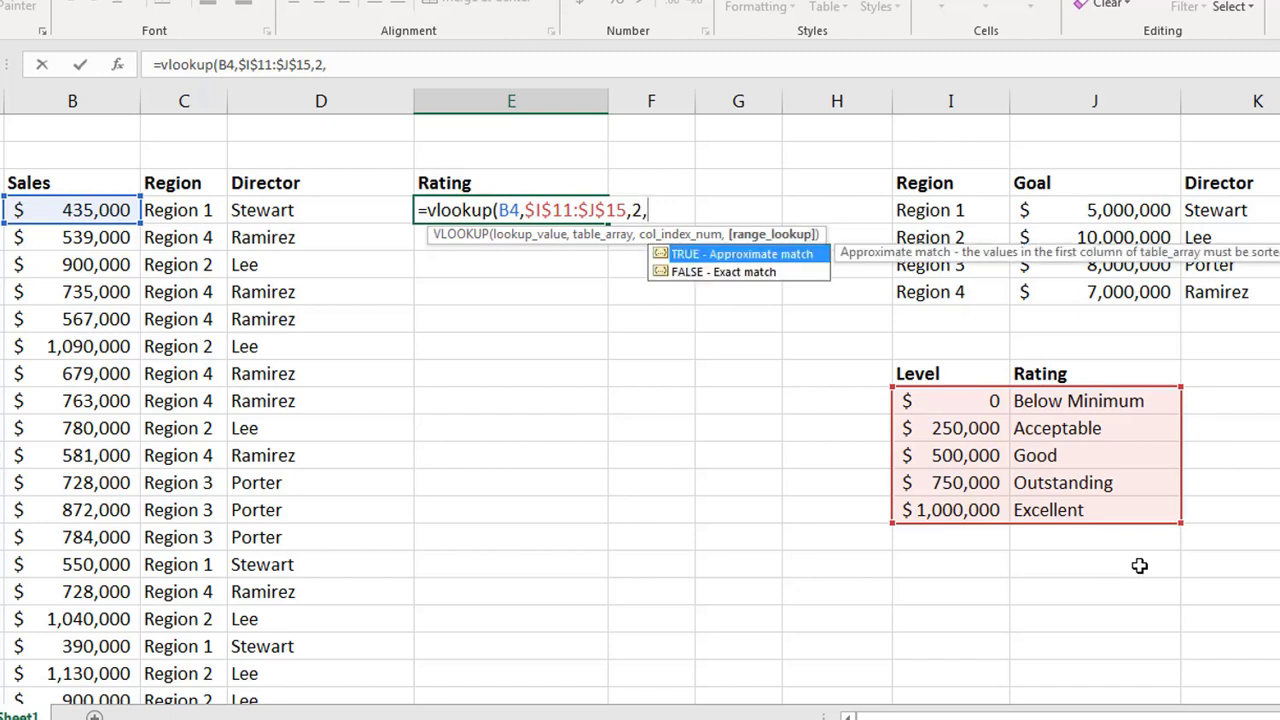
text(true)
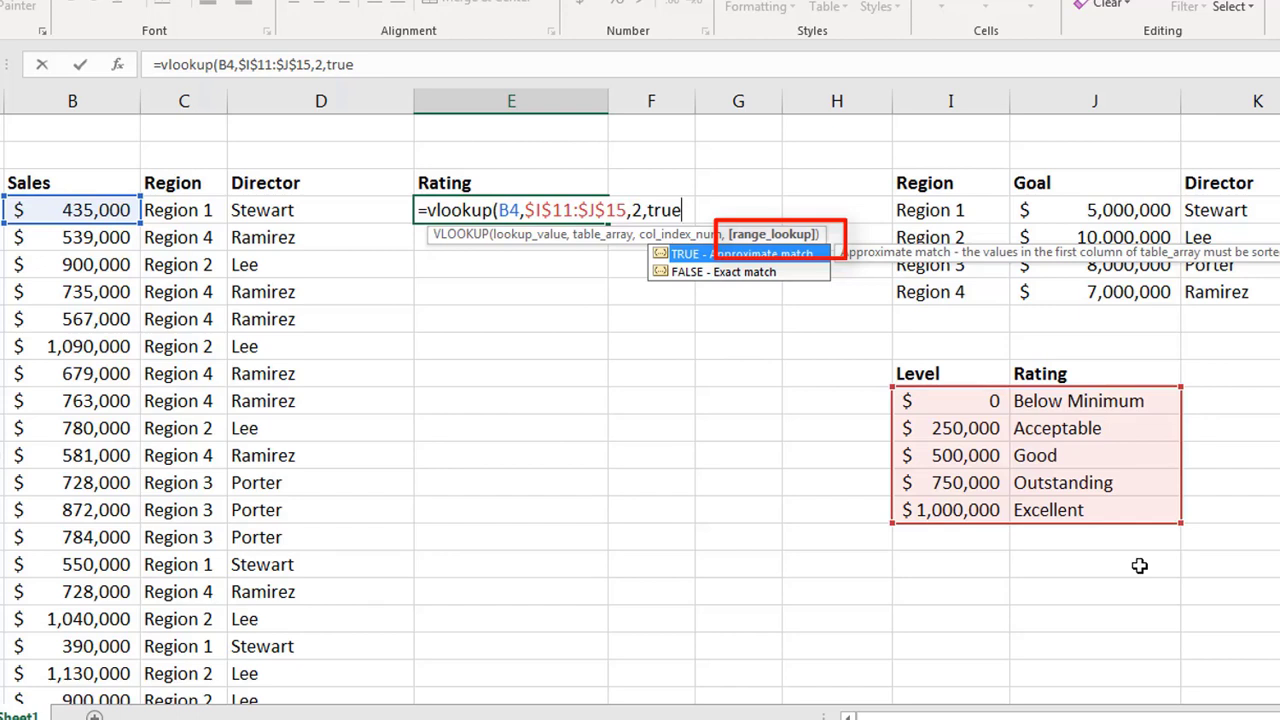
key(BackSpace)
key(BackSpace)
key(BackSpace)
key(BackSpace)
key(BackSpace)
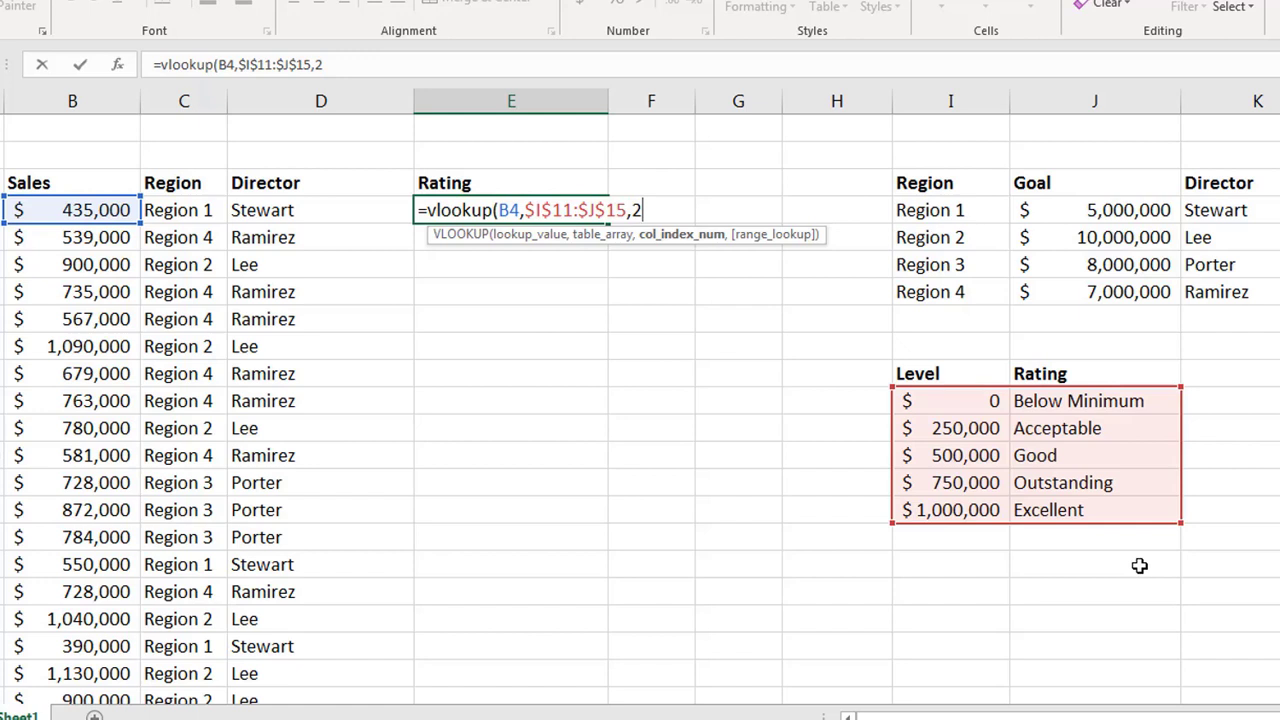
- Complete the E4 VLOOKUP with TRUE for approximate match, and fill it down the Rating column
text(,tru)
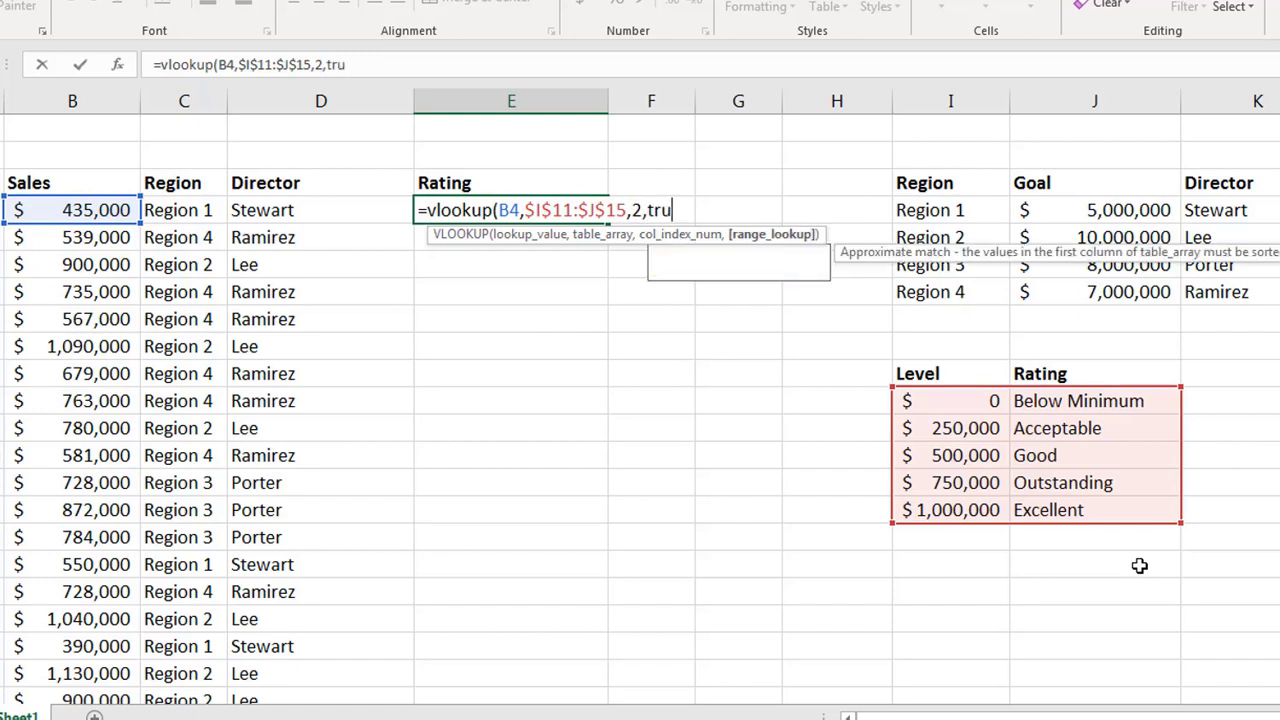
text(e)
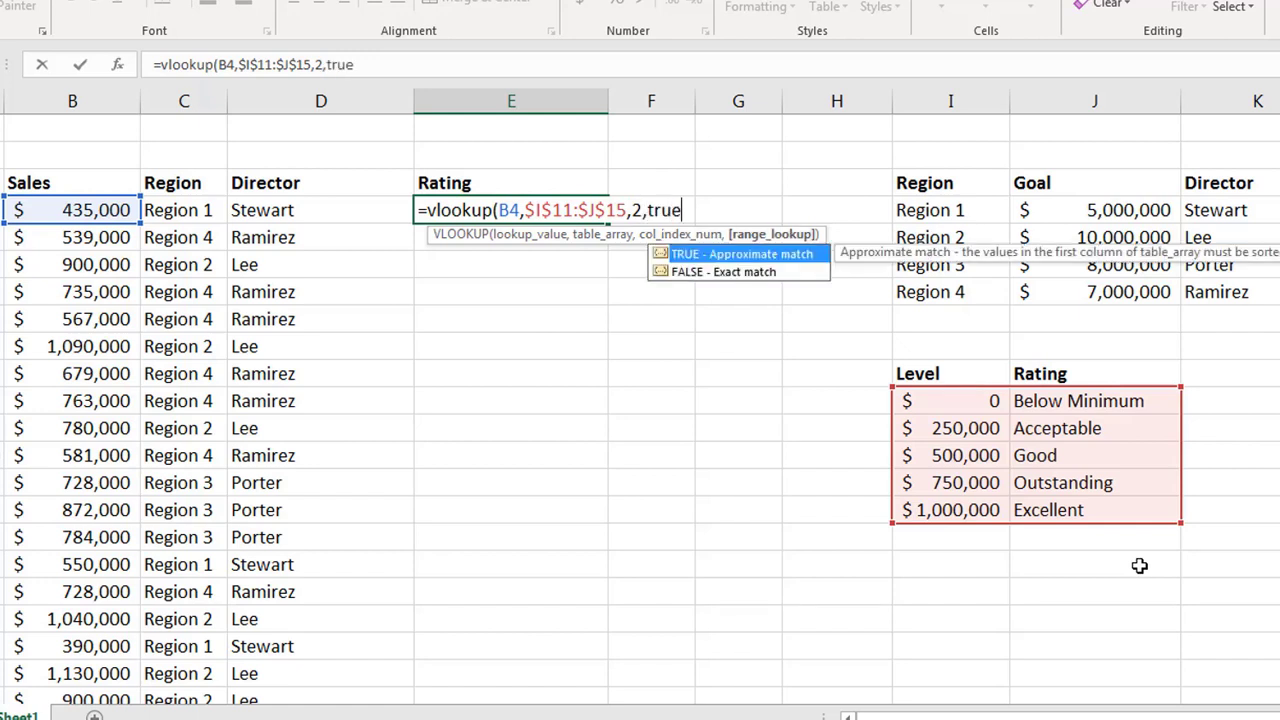
text())
key(Return)
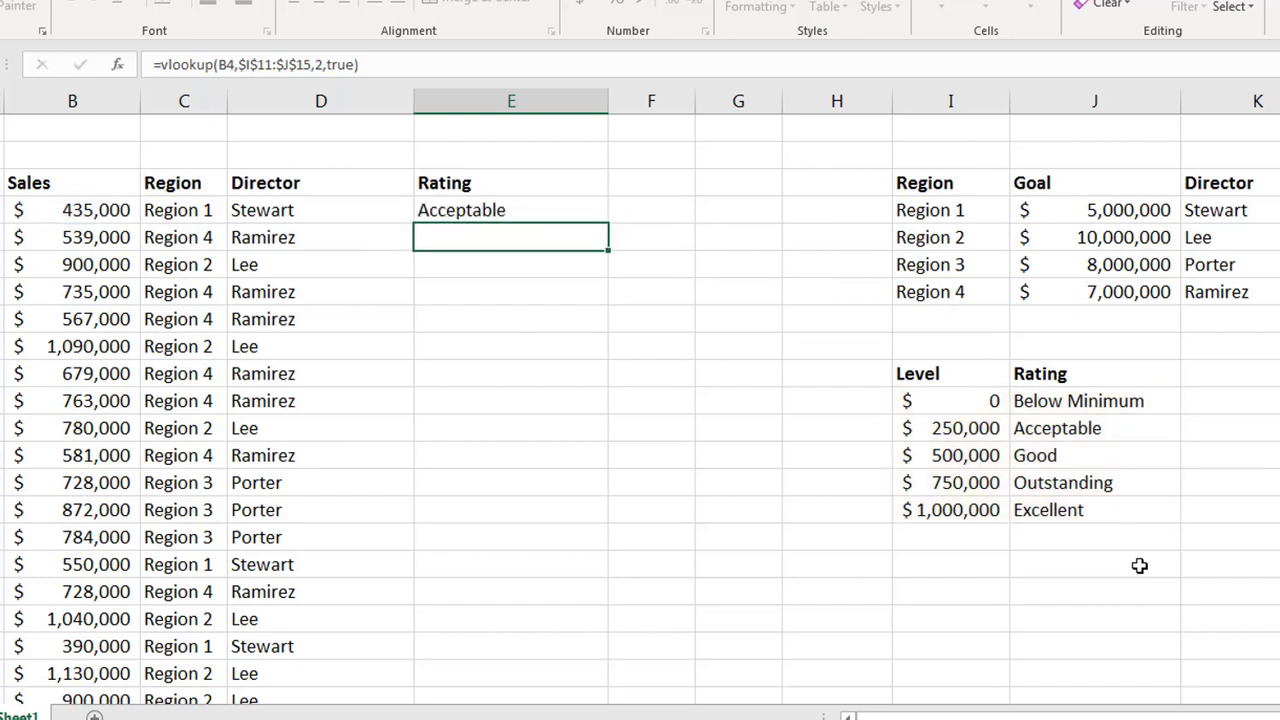
click(517, 211)
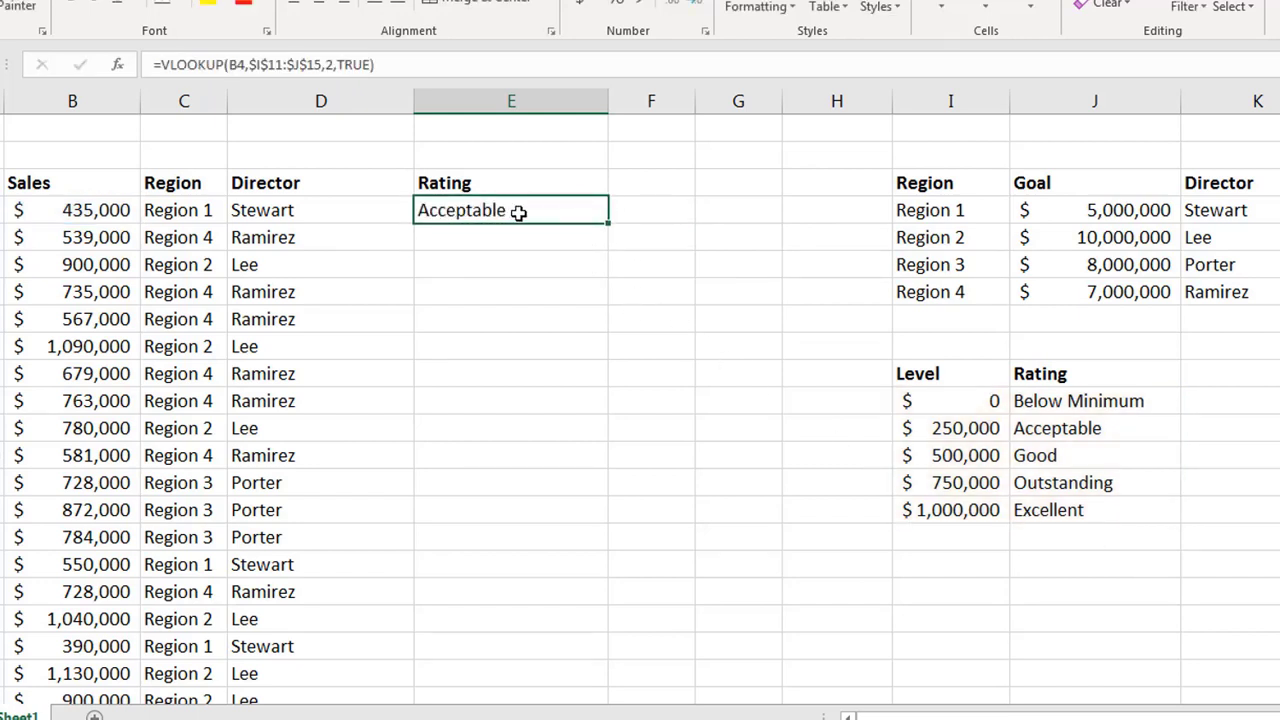
double_click(609, 224)
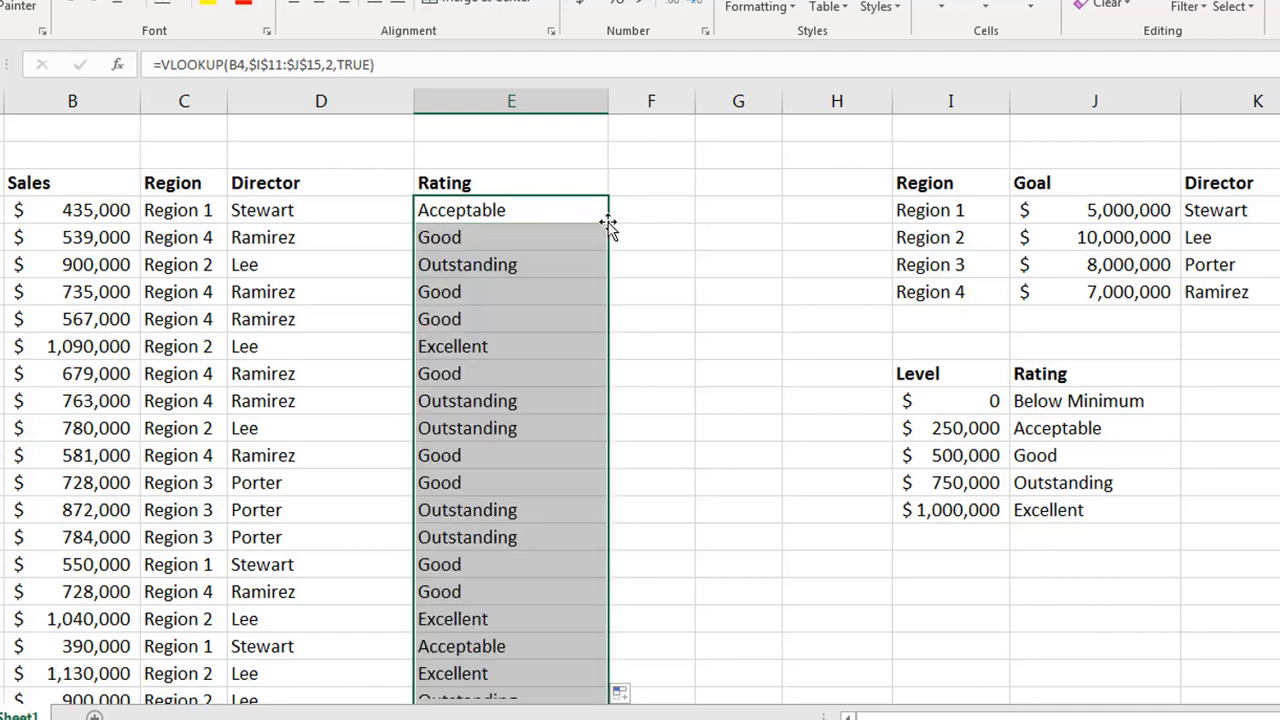